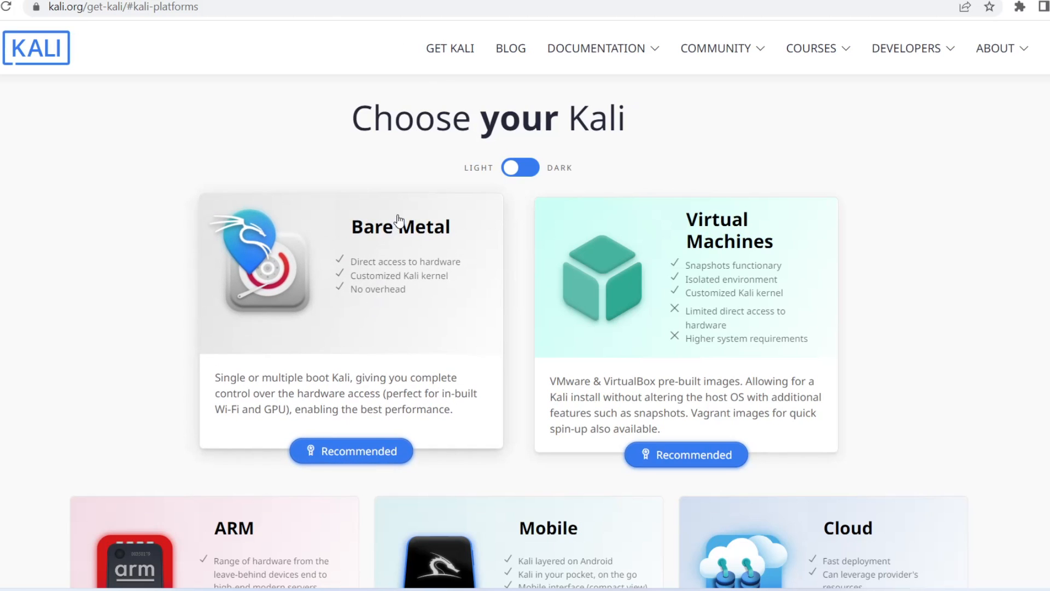
# - Open the Bare Metal downloads on the Kali site and examine the 64-bit installer options
pyautogui.click(407, 302)
pyautogui.scroll(-4, 409, 298)
pyautogui.scroll(-1, 409, 298)
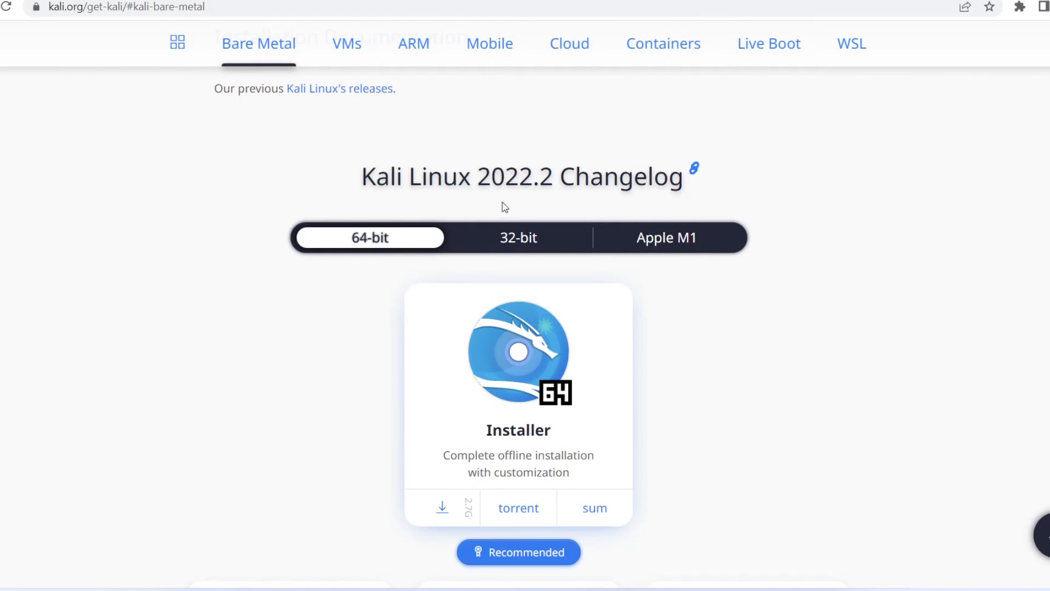
pyautogui.scroll(-3, 497, 197)
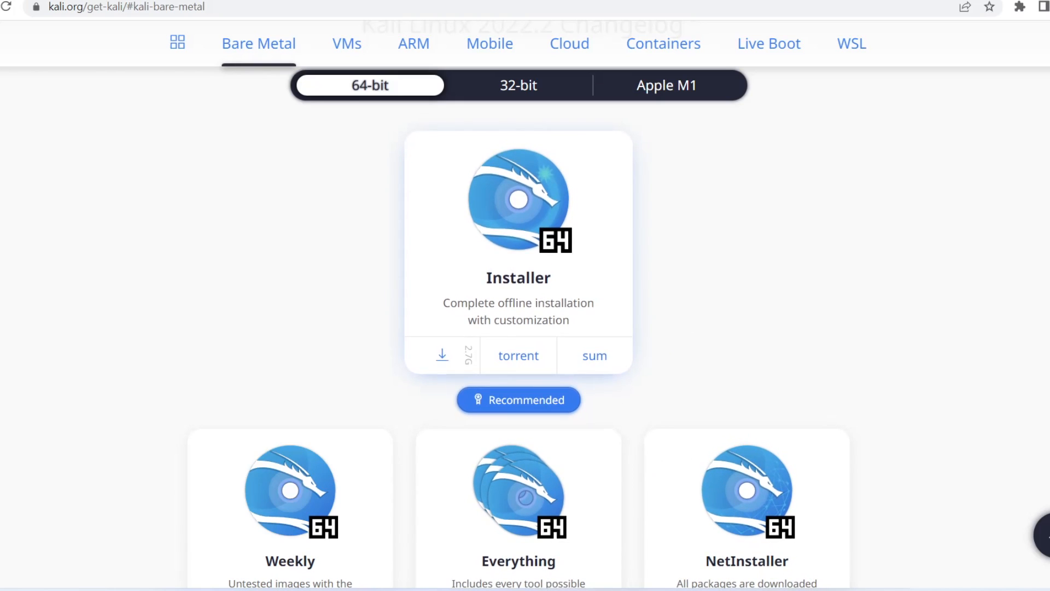
# - Switch to VirtualBox and begin a new virtual machine named Kali Linux, with type Linux and version Linux 2.6 / 3.x / 4.x (64-bit)
pyautogui.click(553, 590)
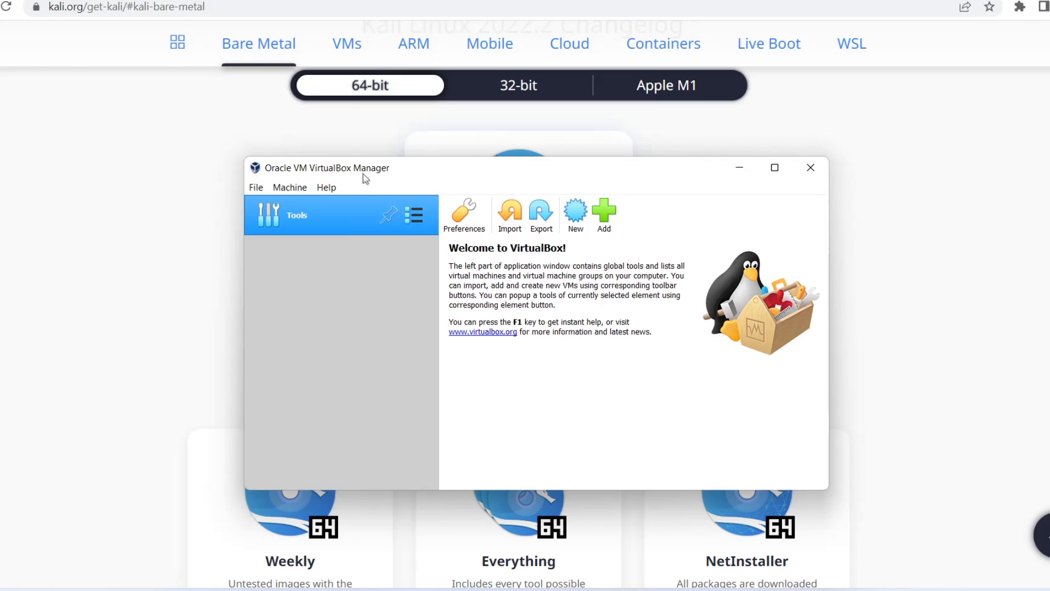
pyautogui.click(575, 214)
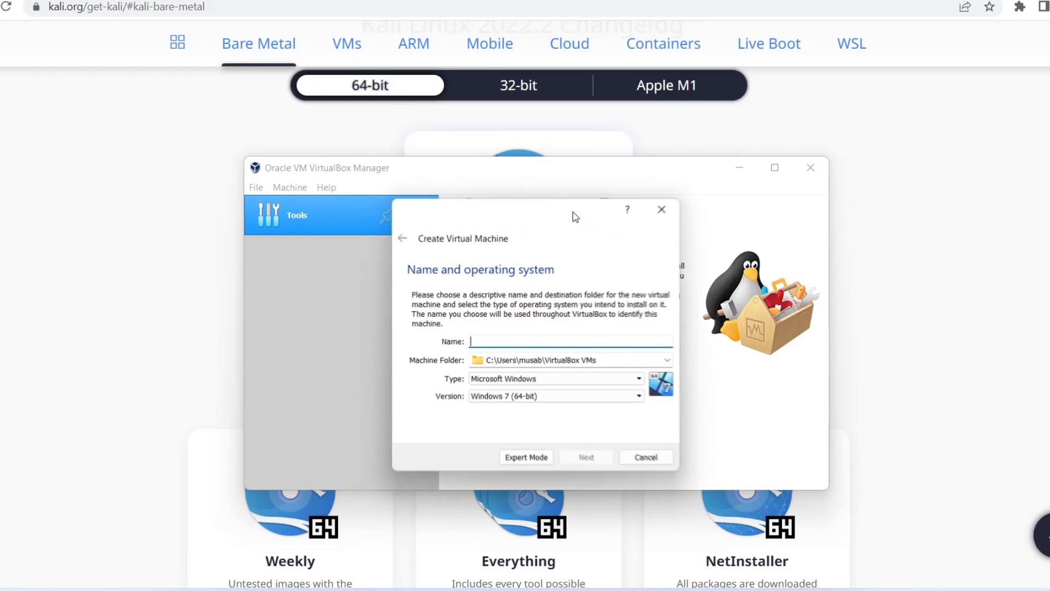
pyautogui.write('Kali ')
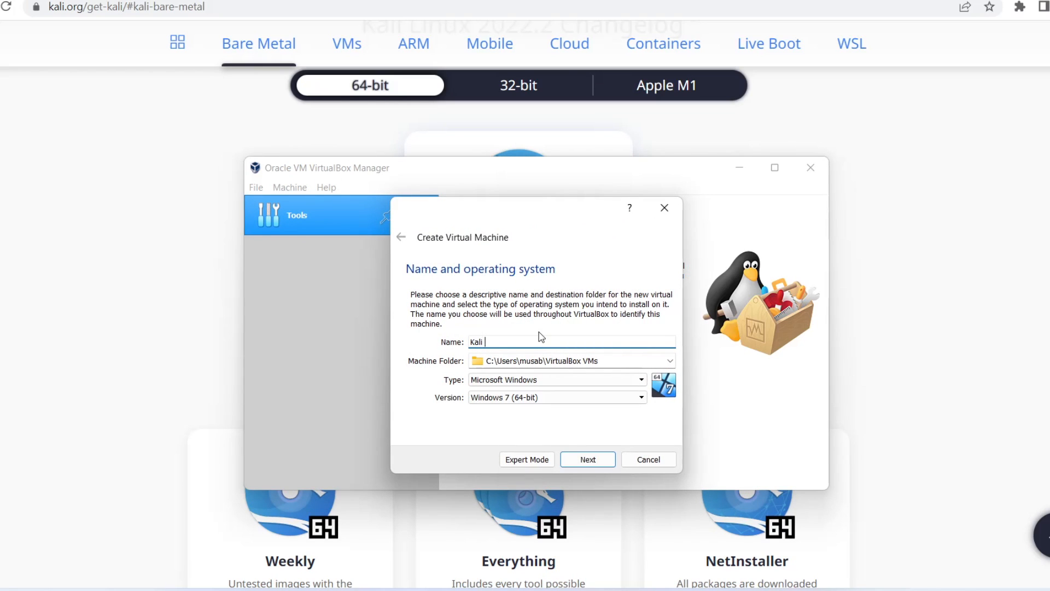
pyautogui.write('Linux')
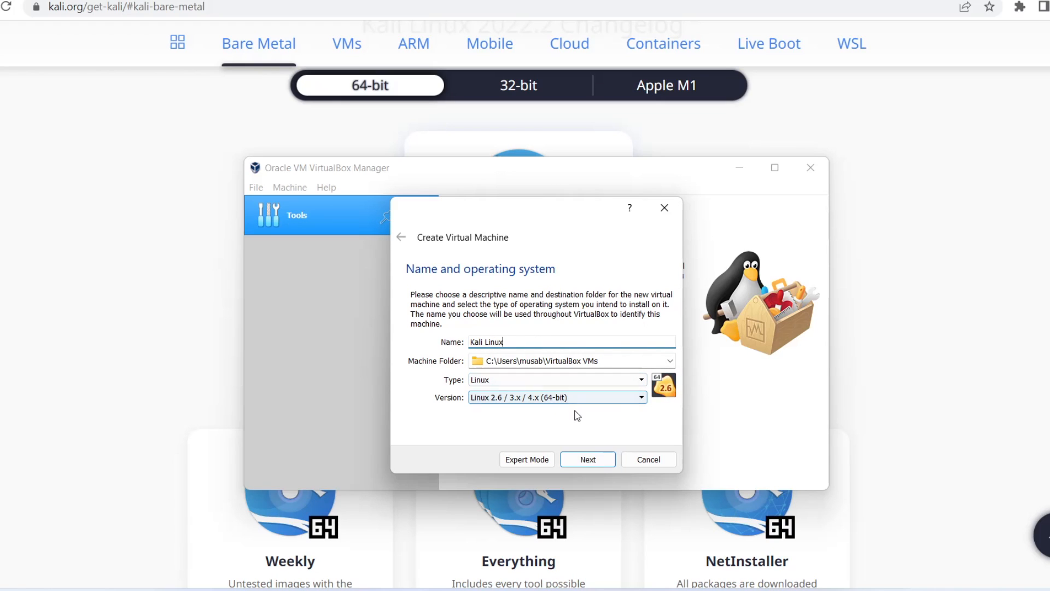
pyautogui.click(603, 463)
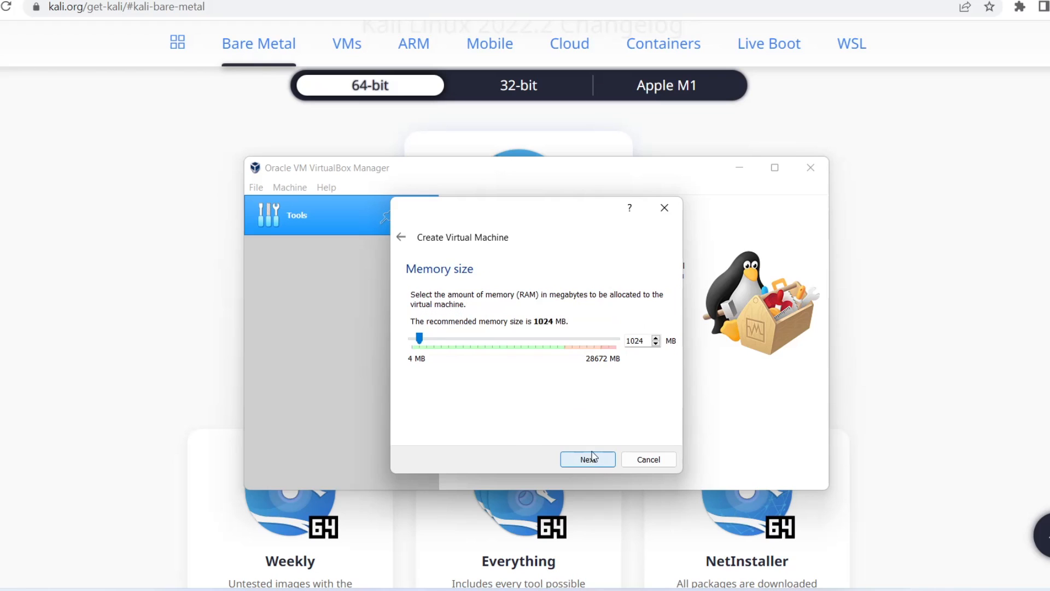
# - Allocate 2048 MB of memory to the virtual machine and choose to create a virtual hard disk now
pyautogui.moveTo(419, 338); pyautogui.dragTo(427, 338)
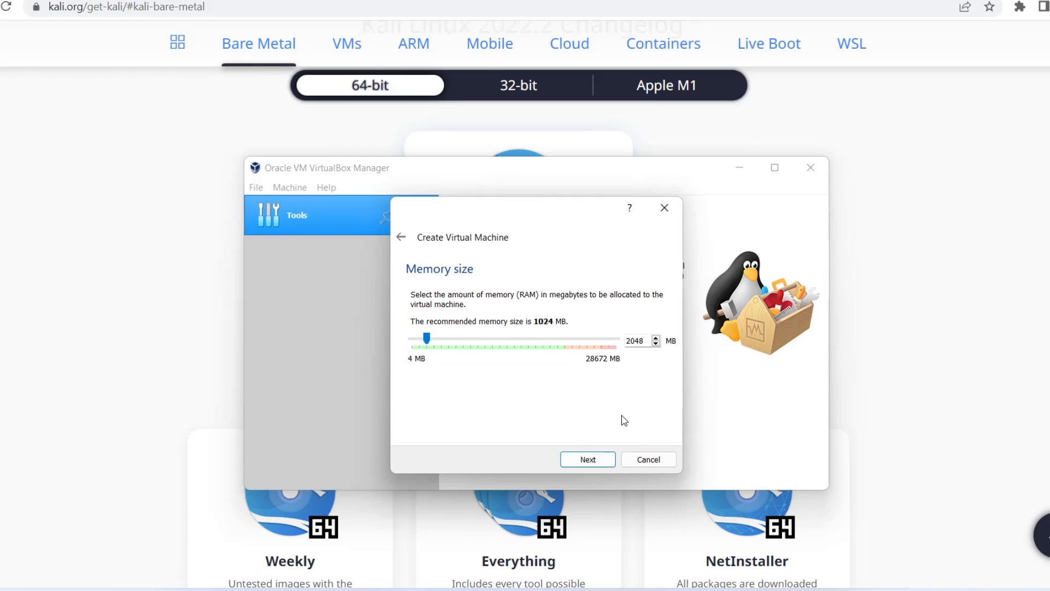
pyautogui.click(603, 460)
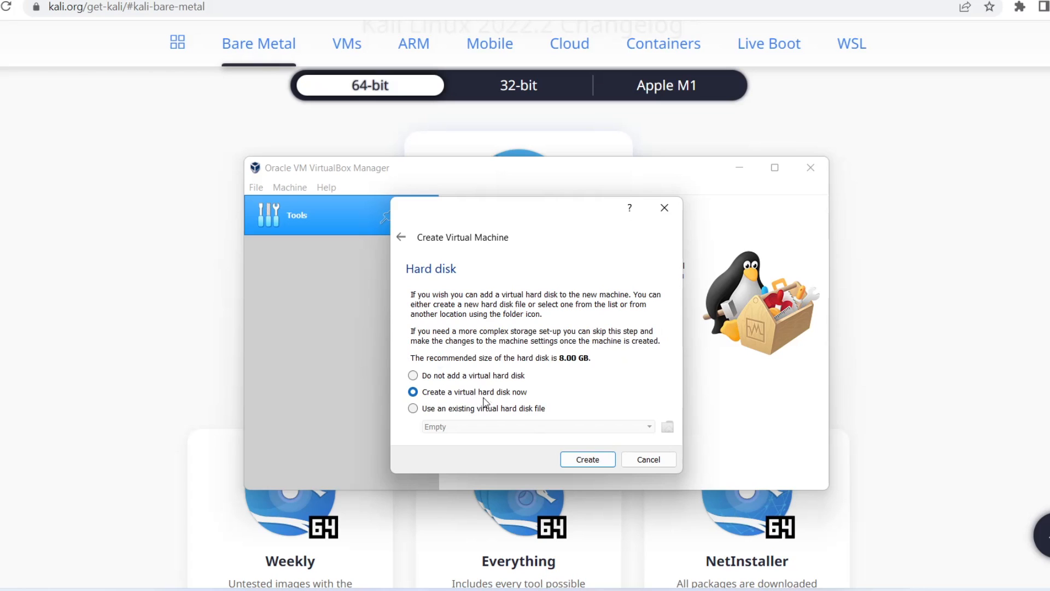
pyautogui.click(581, 459)
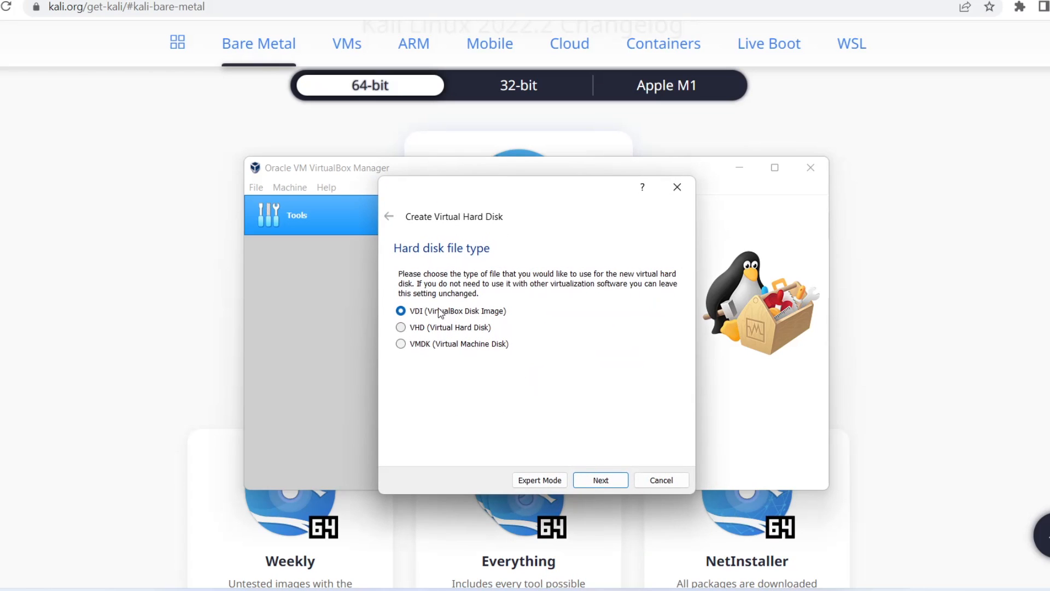
# - Create the virtual hard disk as a dynamically allocated VDI with a size of 50 GB
pyautogui.click(601, 483)
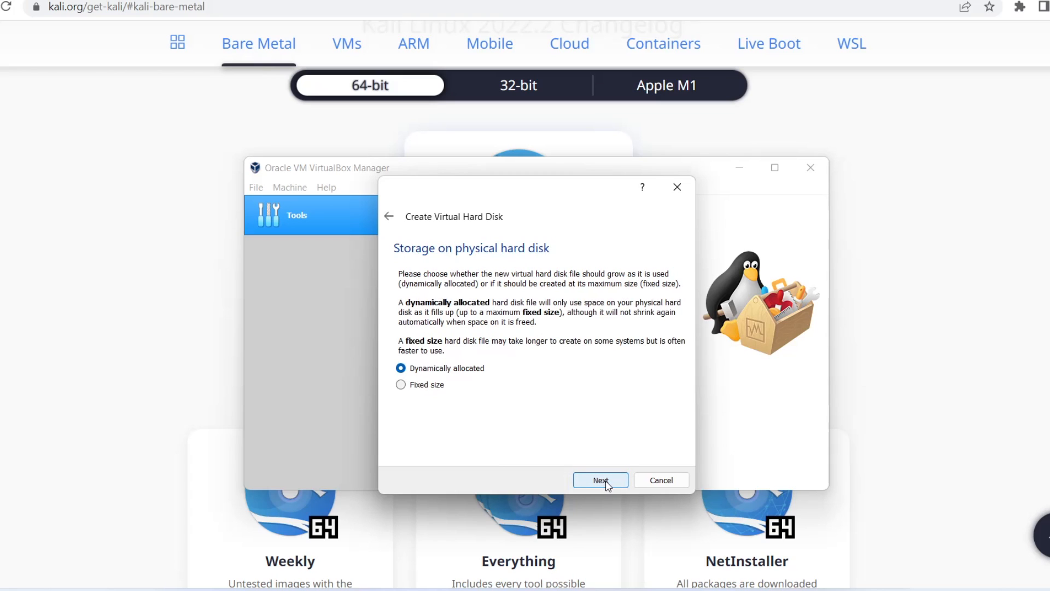
pyautogui.click(601, 482)
pyautogui.moveTo(523, 350); pyautogui.dragTo(554, 350)
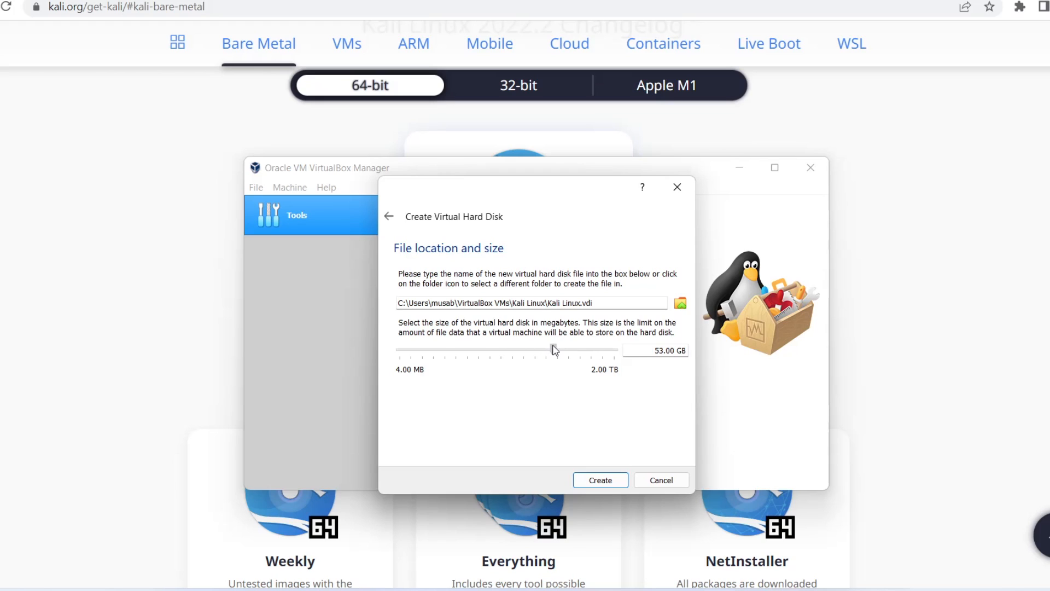
pyautogui.doubleClick(669, 351)
pyautogui.tripleClick(658, 351)
pyautogui.write('50')
pyautogui.click(596, 479)
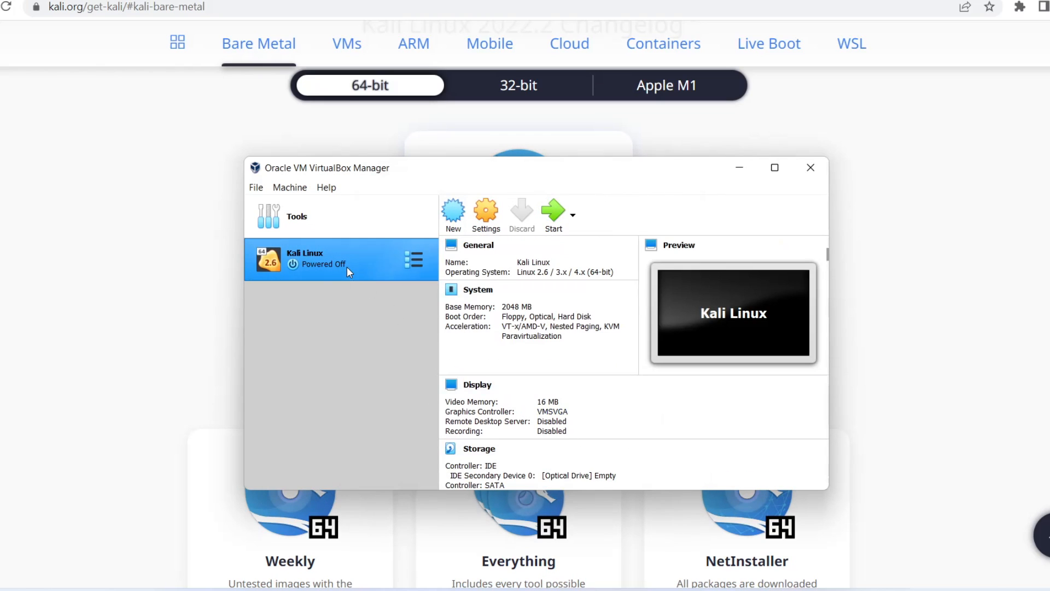
# - Attach kali-linux-2022.2-installer-amd64.iso to the empty IDE optical drive of the Kali Linux machine, and start the machine
pyautogui.click(494, 226)
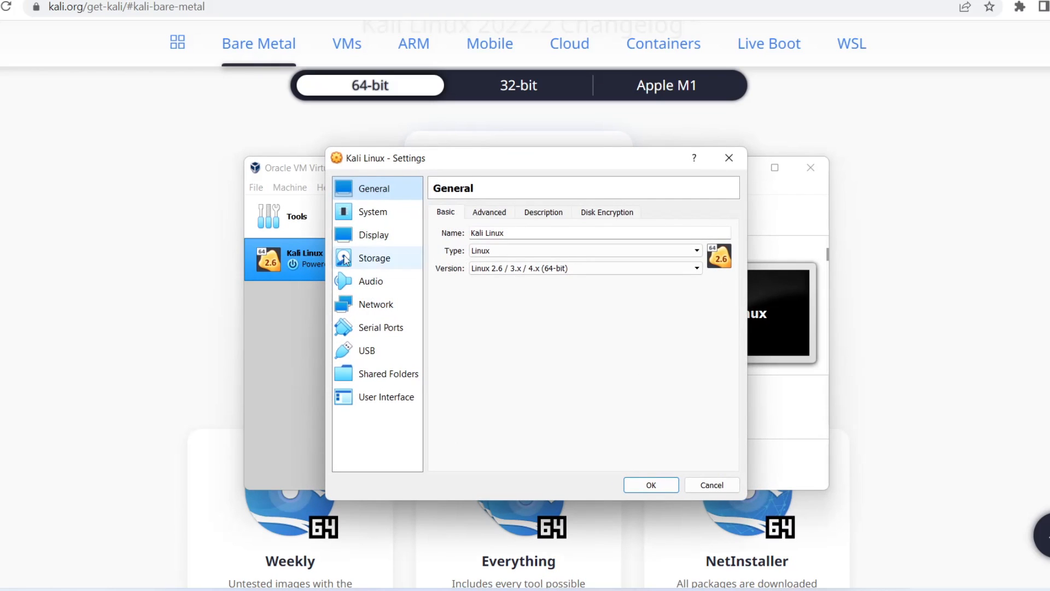
pyautogui.click(385, 263)
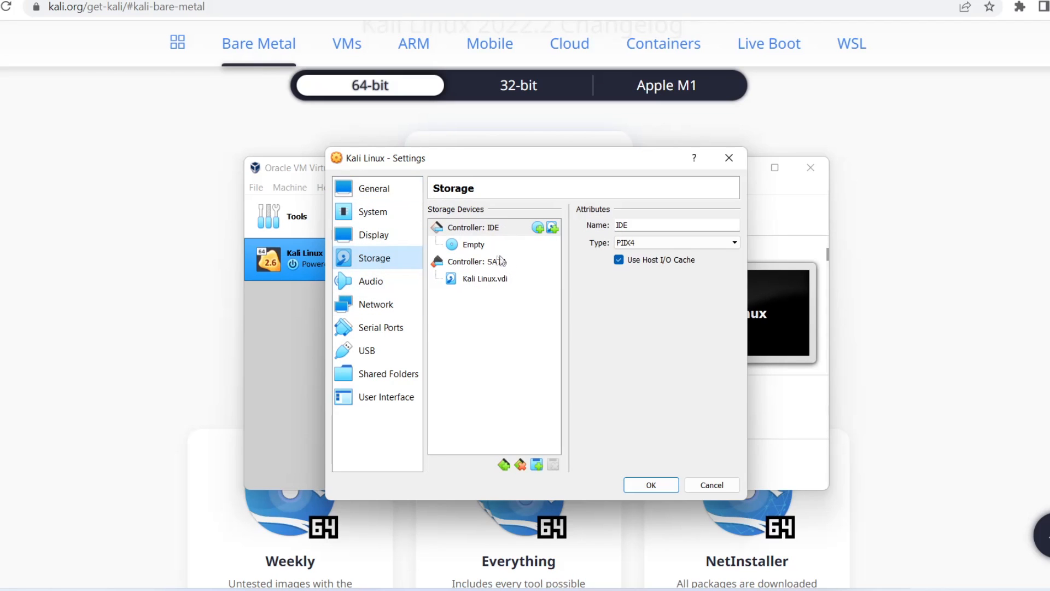
pyautogui.click(477, 246)
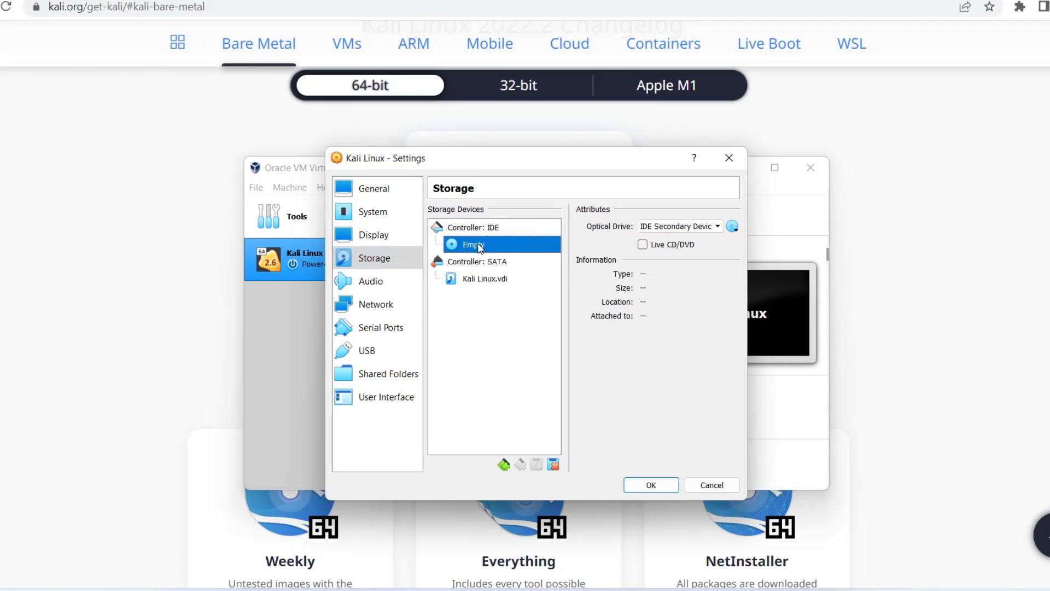
pyautogui.click(732, 227)
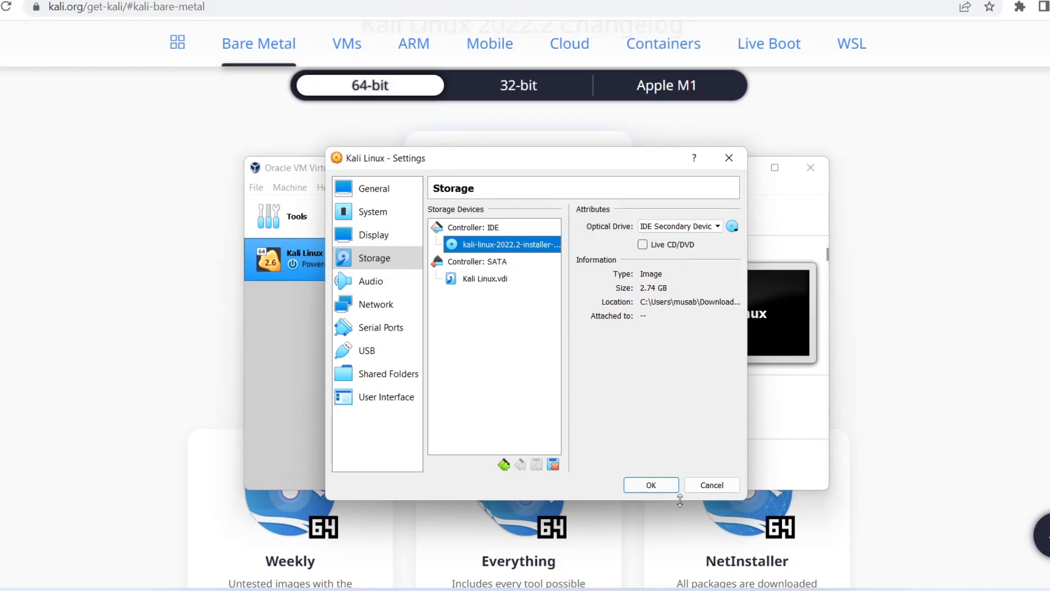
pyautogui.click(660, 486)
pyautogui.click(553, 214)
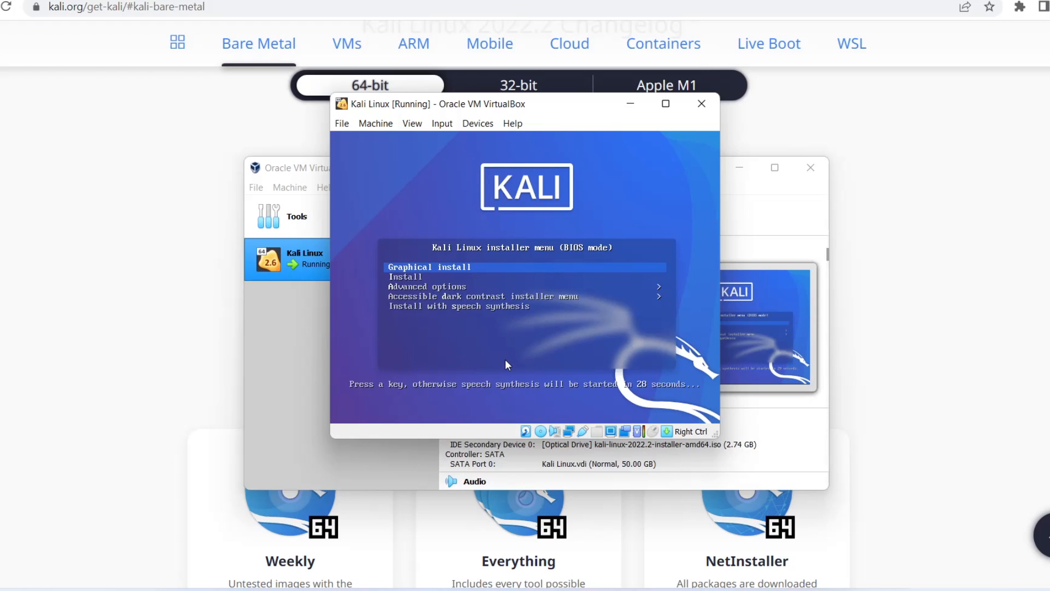
# - Launch the Graphical install option from the Kali Linux installer boot menu
pyautogui.press('Down')
pyautogui.press('Down')
pyautogui.press('Up')
pyautogui.press('Up')
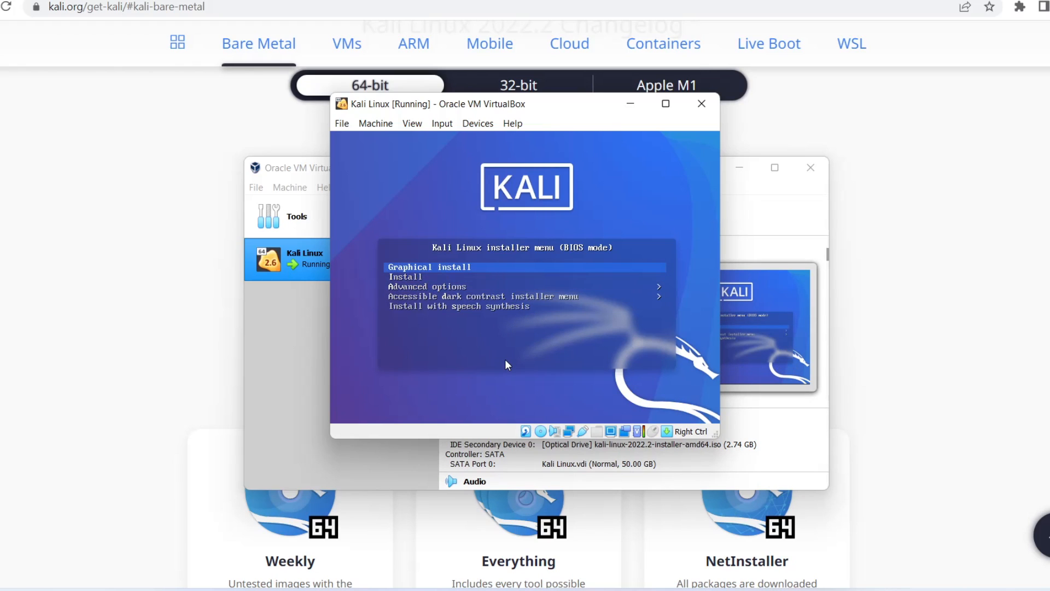
pyautogui.press('Down')
pyautogui.press('Down')
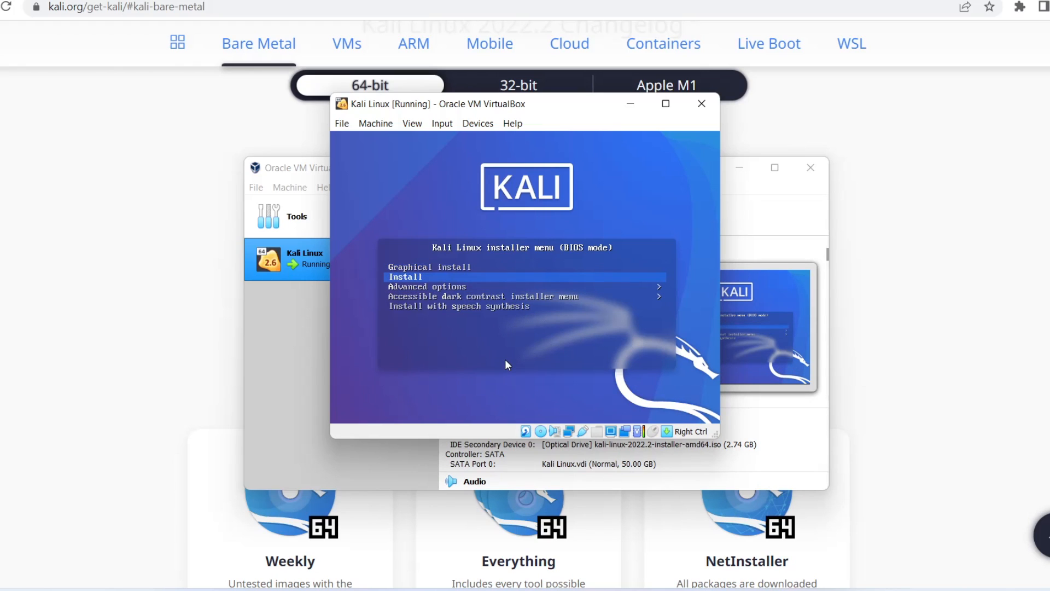
pyautogui.press('Down')
pyautogui.press('Down')
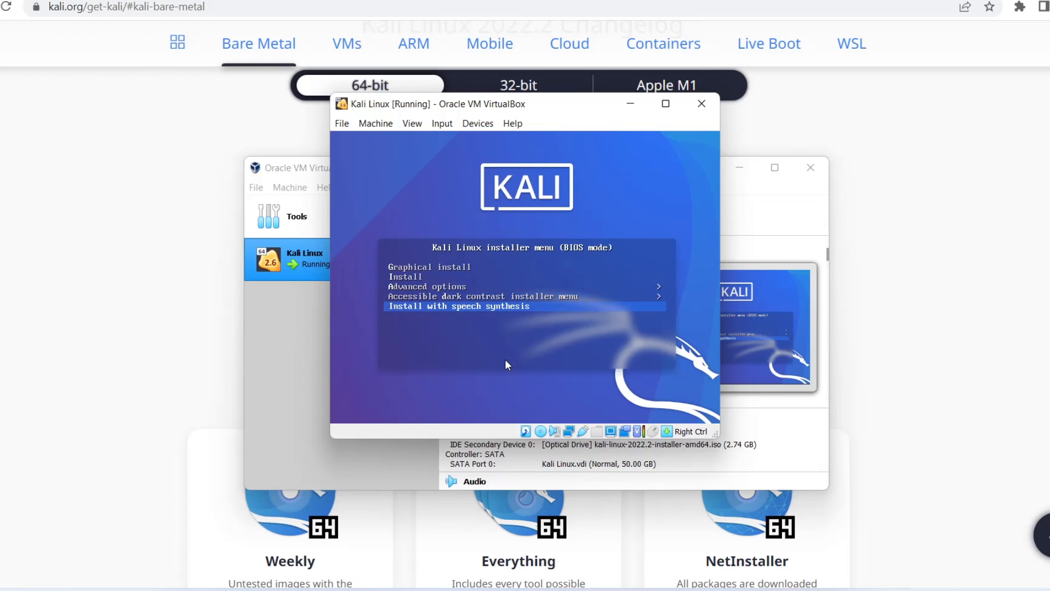
pyautogui.press('Up')
pyautogui.press('Up')
pyautogui.press('Down')
pyautogui.press('Down')
pyautogui.press('Up')
pyautogui.press('Up')
pyautogui.press('Up')
pyautogui.press('Up')
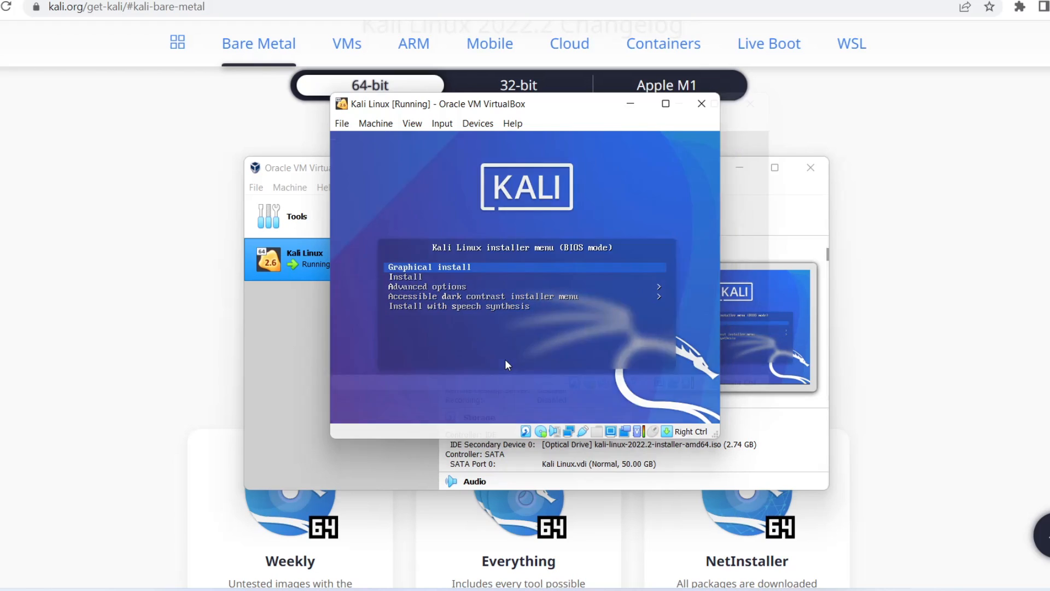
pyautogui.press('Return')
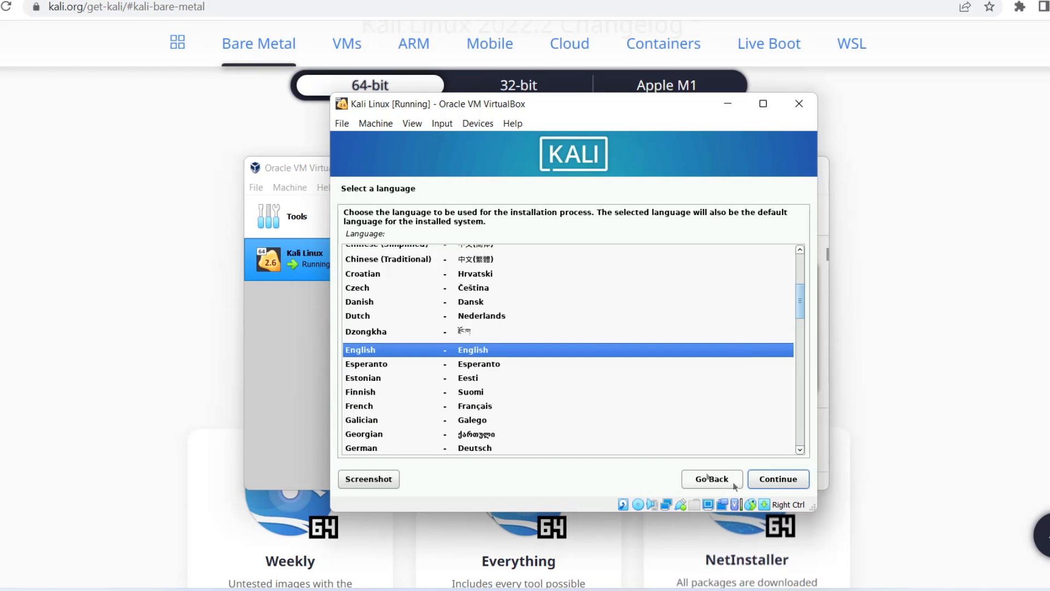
# - Accept the installer's localization settings: English language, United States location and American English keymap
pyautogui.click(783, 481)
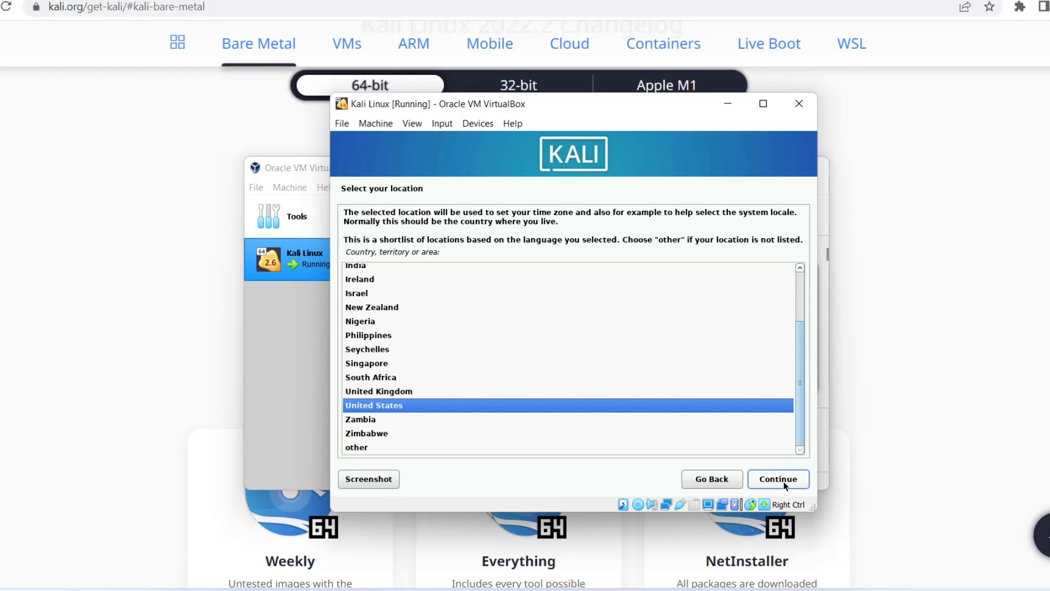
pyautogui.click(785, 485)
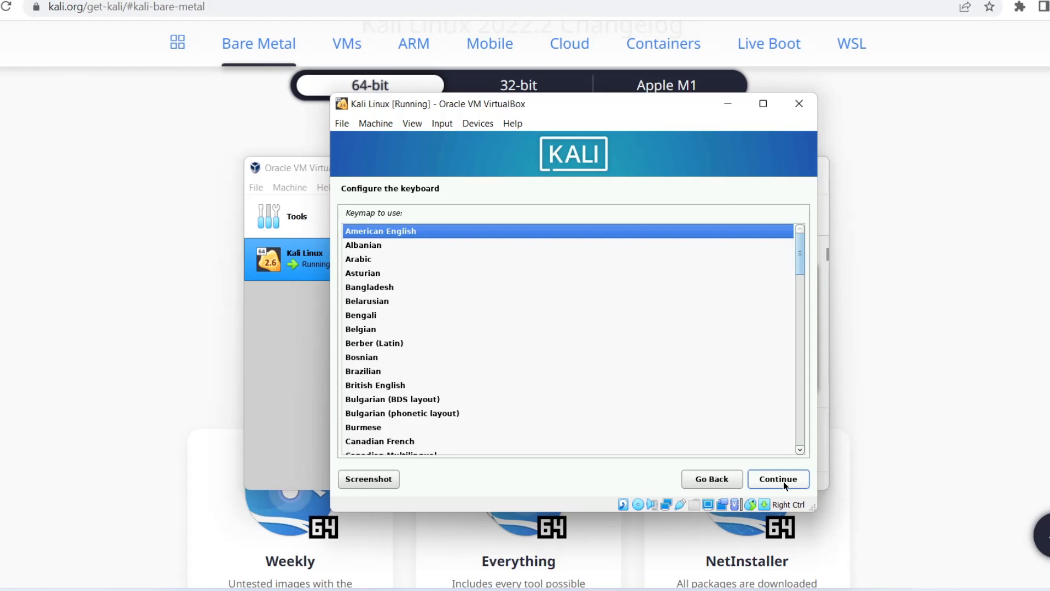
pyautogui.click(785, 485)
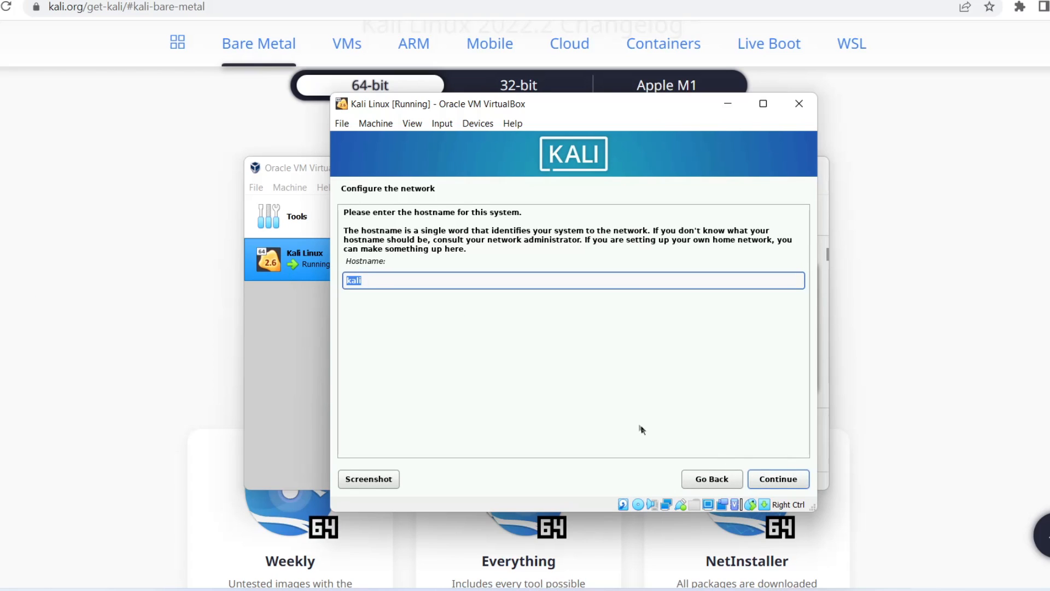
# - Configure the network with kali as the hostname and a blank domain name
pyautogui.click(782, 482)
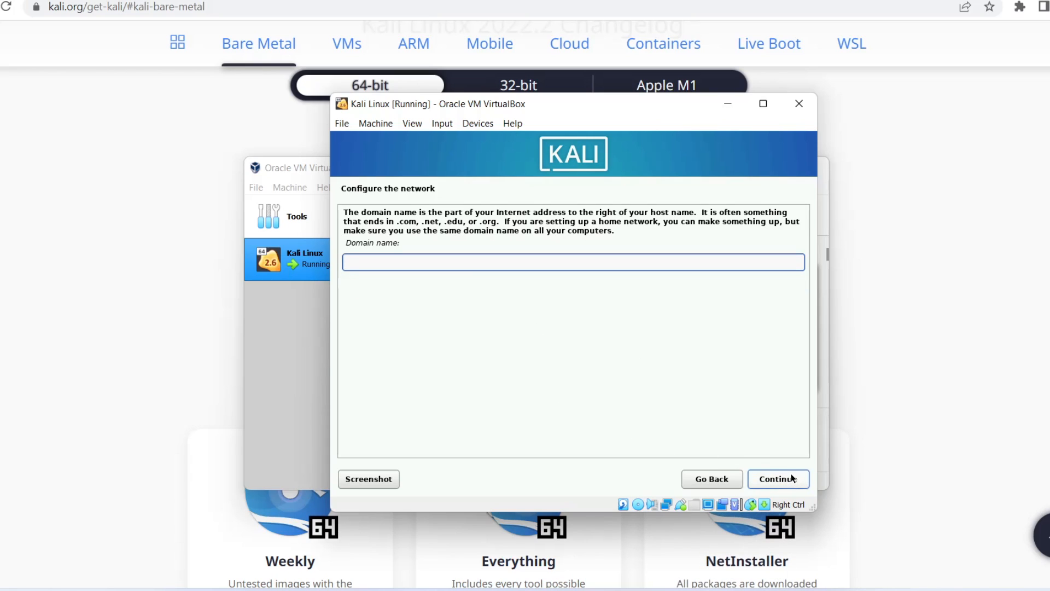
pyautogui.click(793, 481)
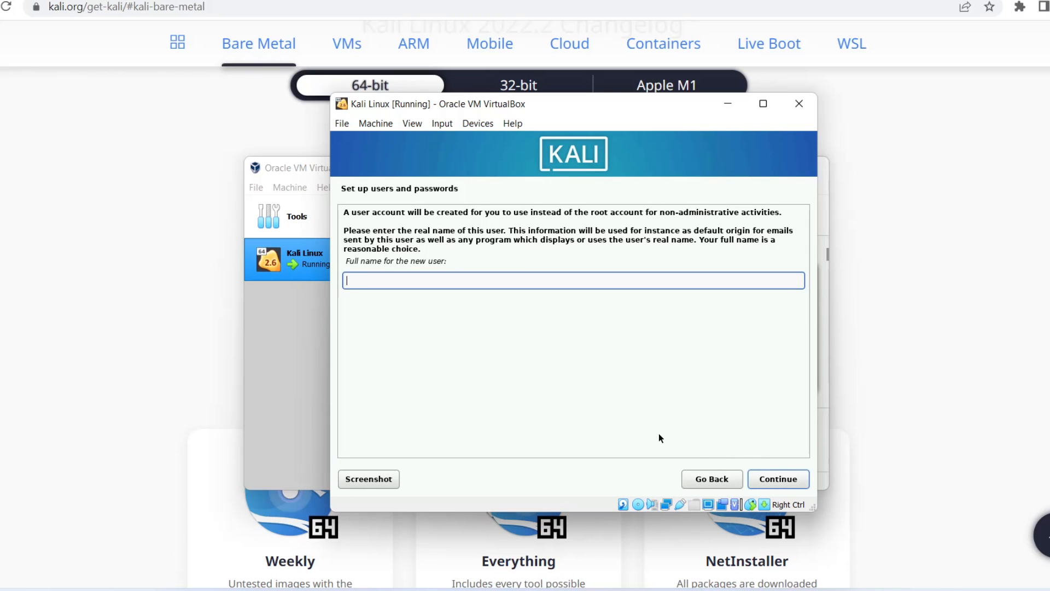
# - Set the new user's full name to kali and accept kali as the account's username
pyautogui.write('kali')
pyautogui.click(796, 479)
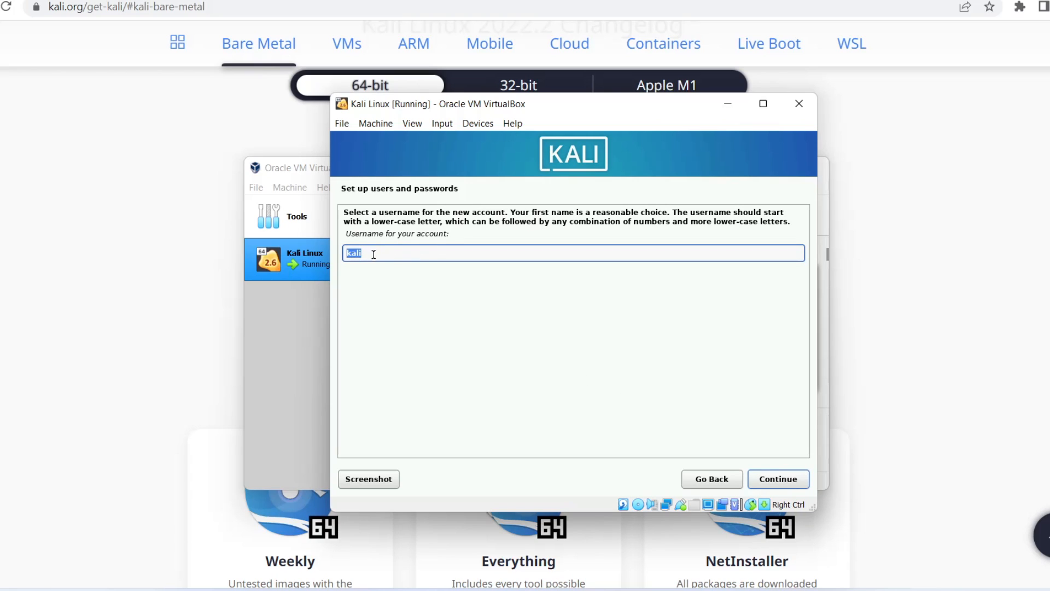
pyautogui.click(786, 481)
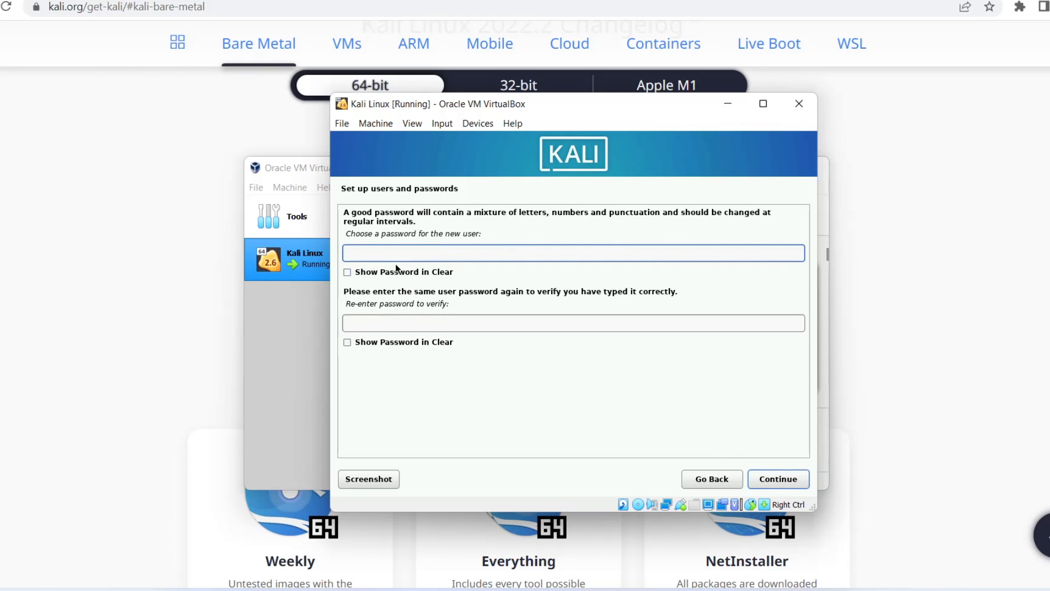
# - Enter and verify the new user's password with both entries shown in clear, and accept the Eastern time zone
pyautogui.press('Num_Lock')
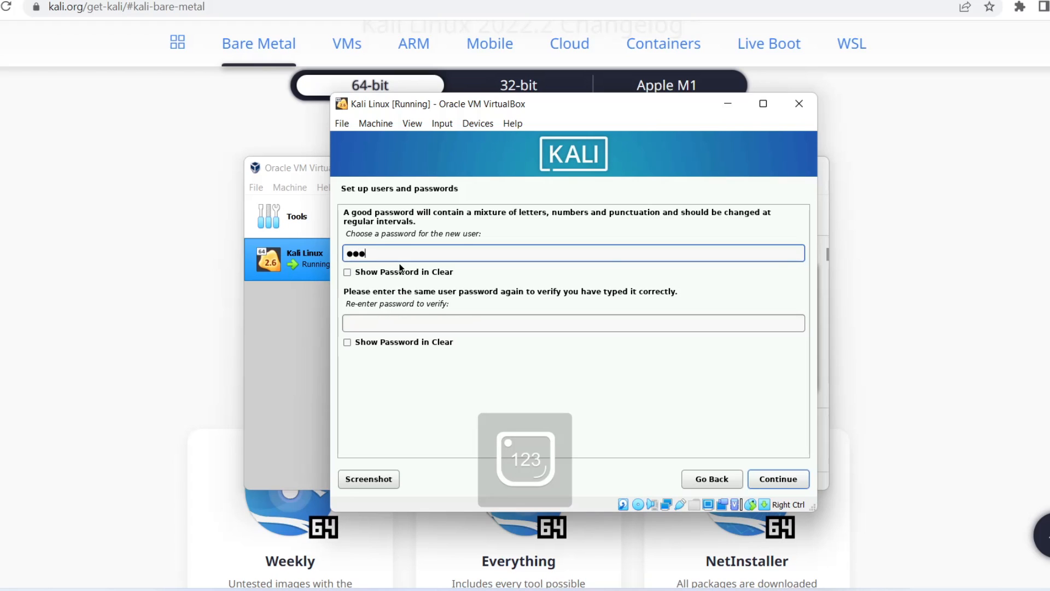
pyautogui.click(401, 272)
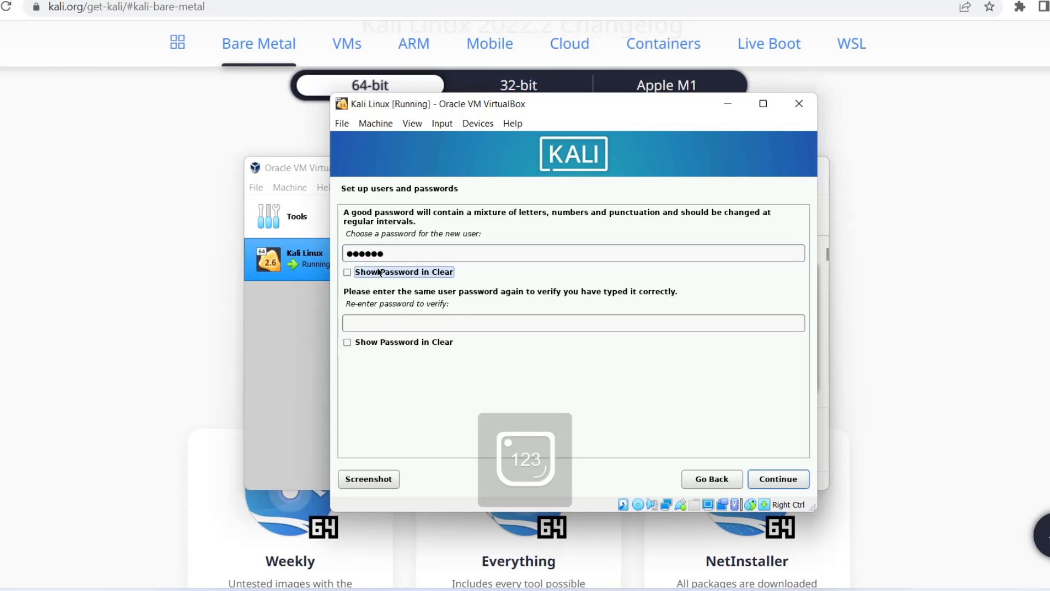
pyautogui.click(378, 342)
pyautogui.click(376, 323)
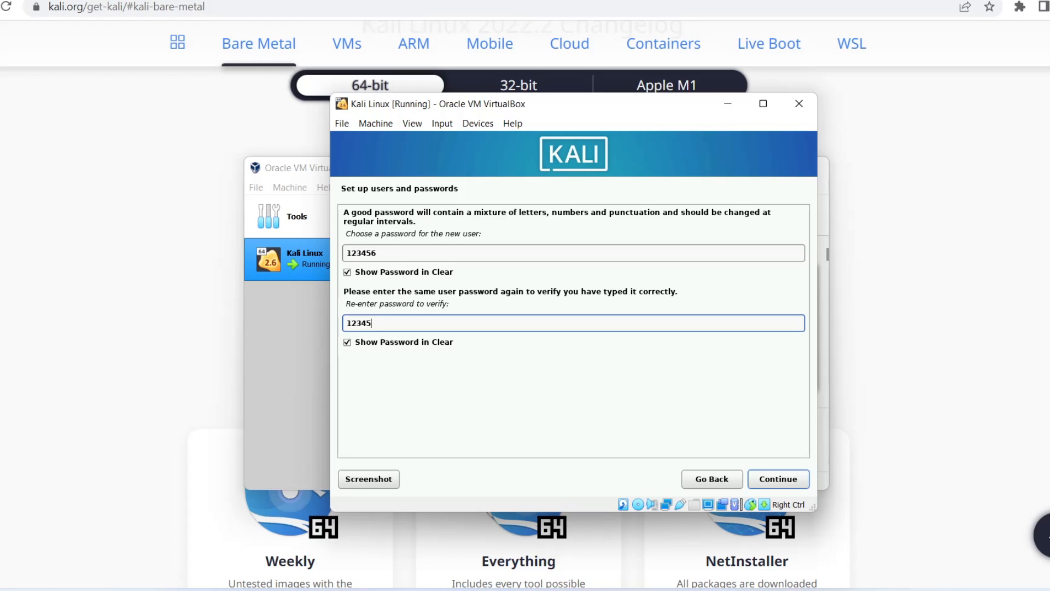
pyautogui.click(780, 479)
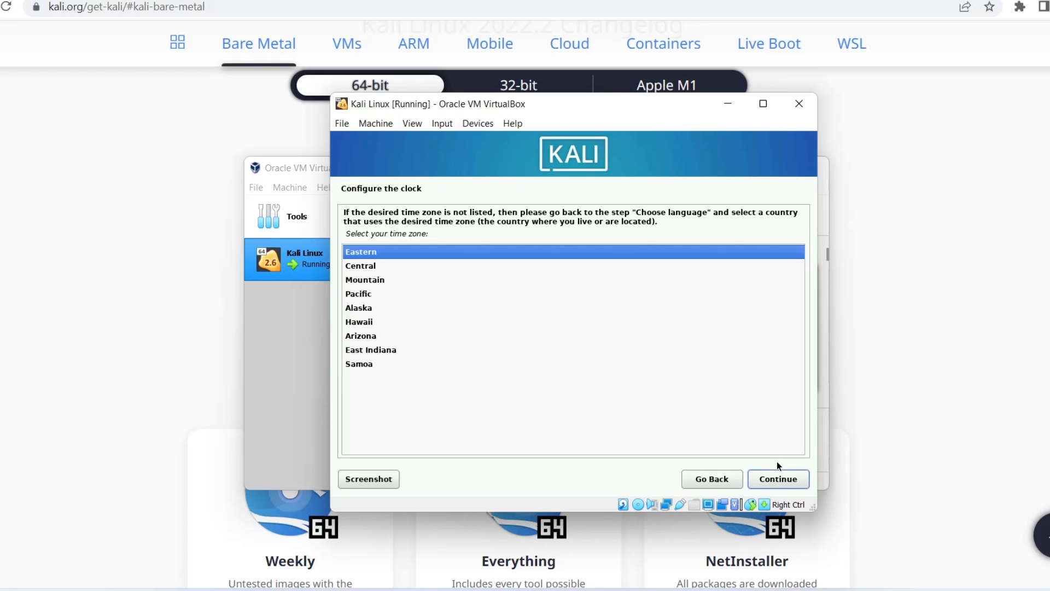
pyautogui.click(788, 478)
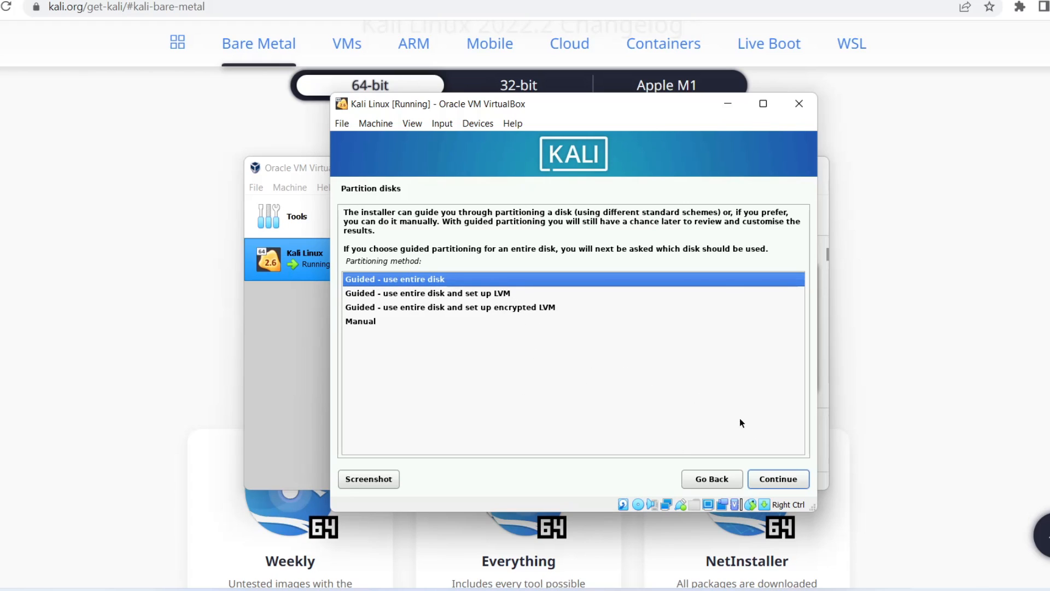
# - Partition the entire virtual disk with the guided method, all files in one partition, and write the changes to disk
pyautogui.click(781, 484)
pyautogui.click(778, 479)
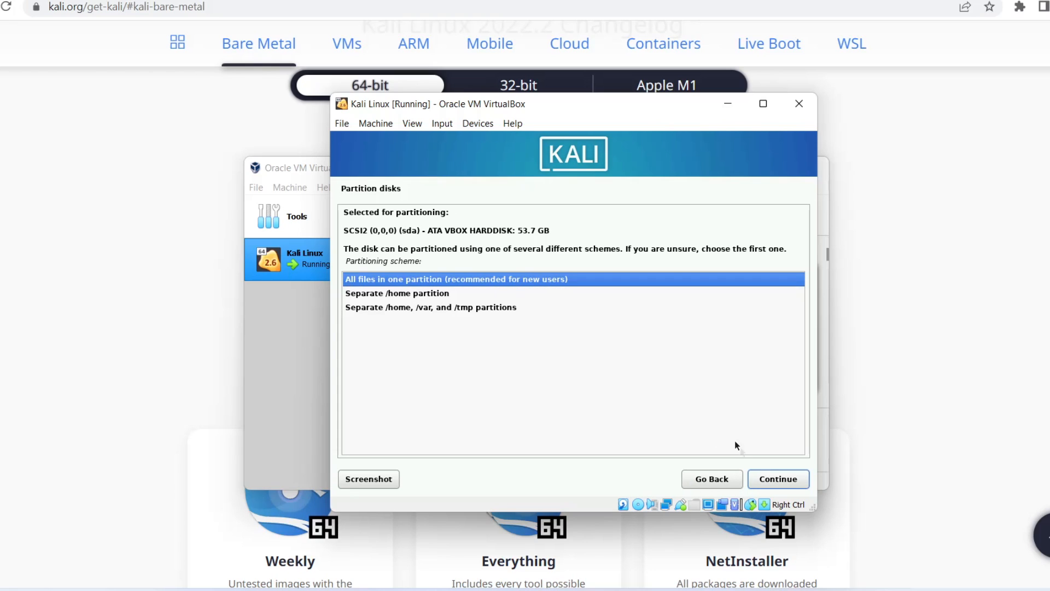
pyautogui.click(779, 479)
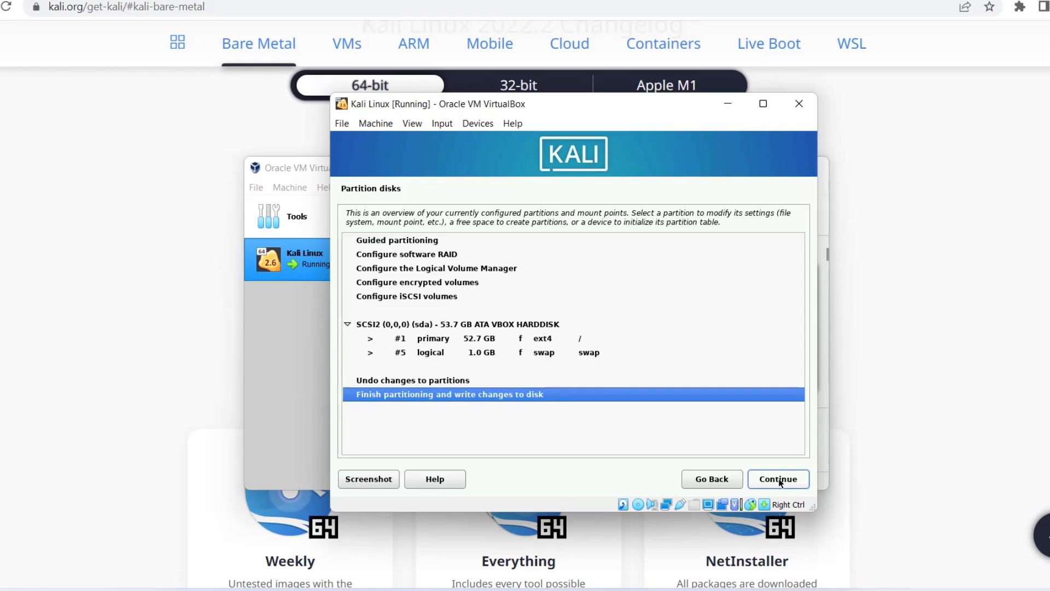
pyautogui.click(779, 479)
pyautogui.click(359, 332)
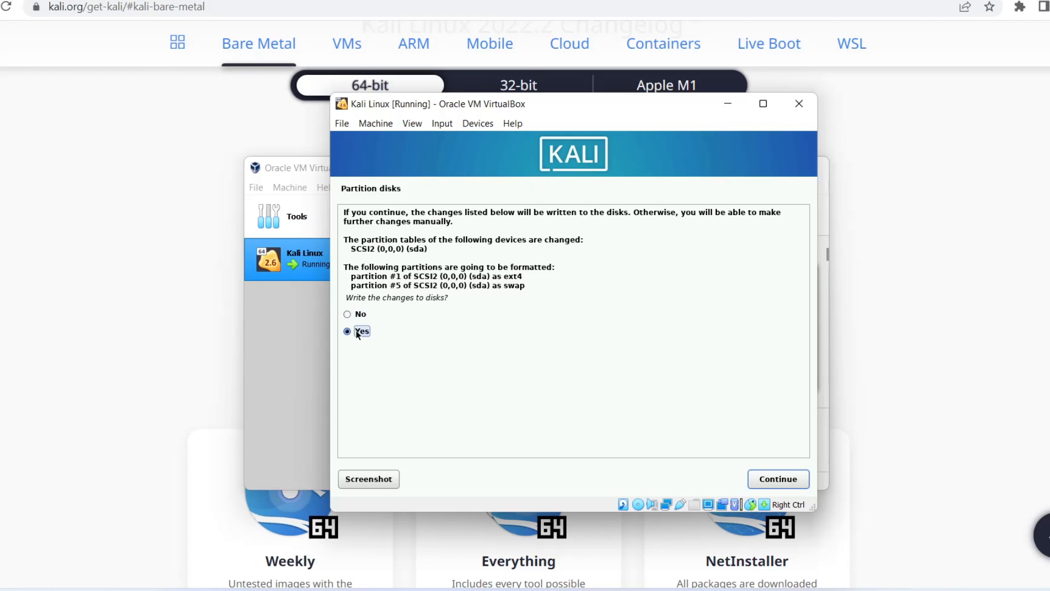
pyautogui.click(778, 479)
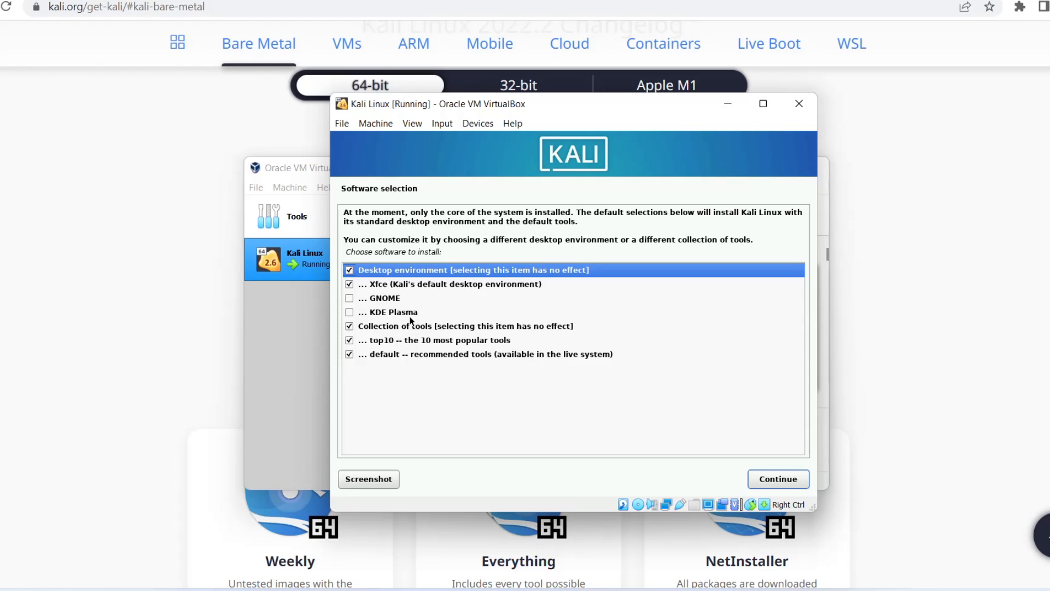
# - Accept the default software selection with the Xfce desktop, and install the GRUB boot loader on the primary drive /dev/sda
pyautogui.click(776, 480)
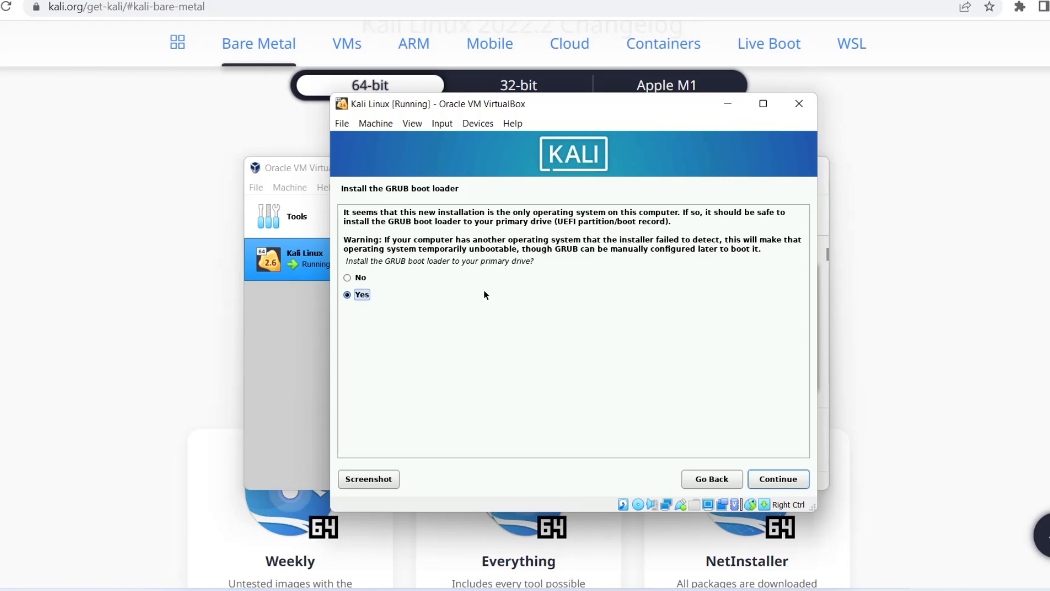
pyautogui.click(781, 481)
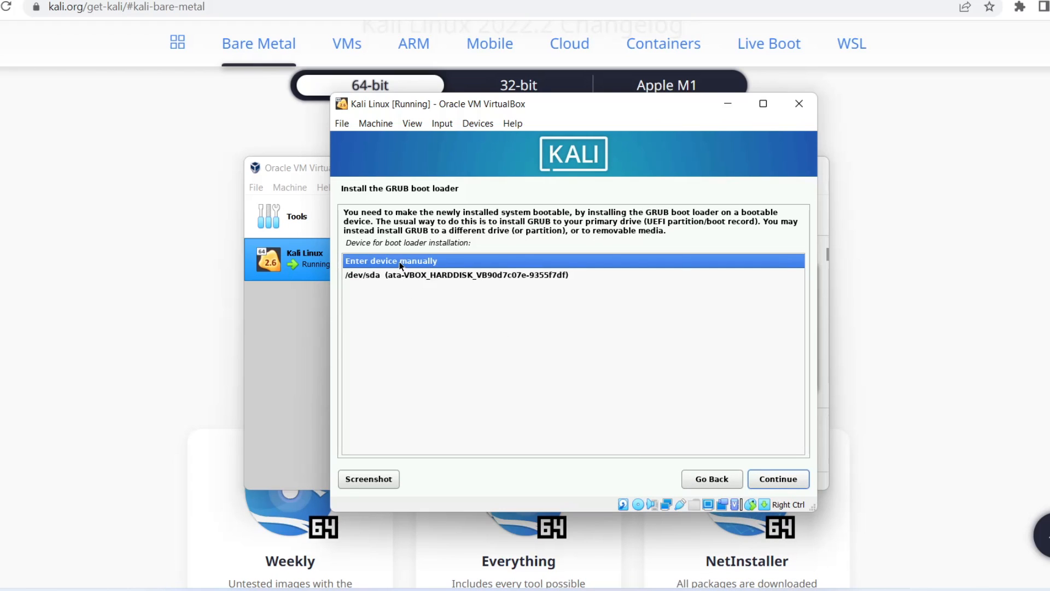
pyautogui.click(452, 276)
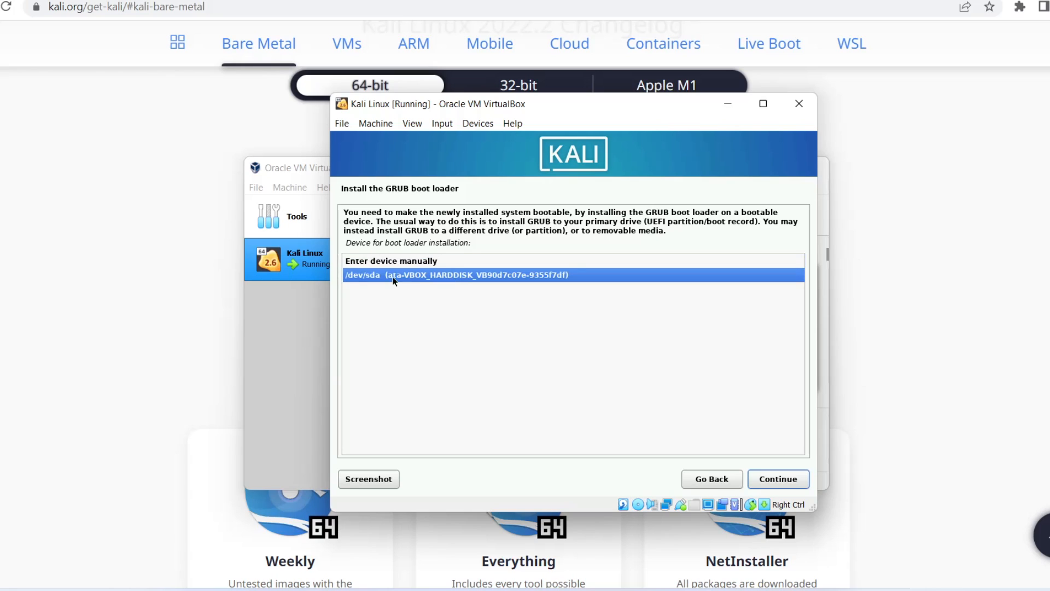
pyautogui.click(776, 479)
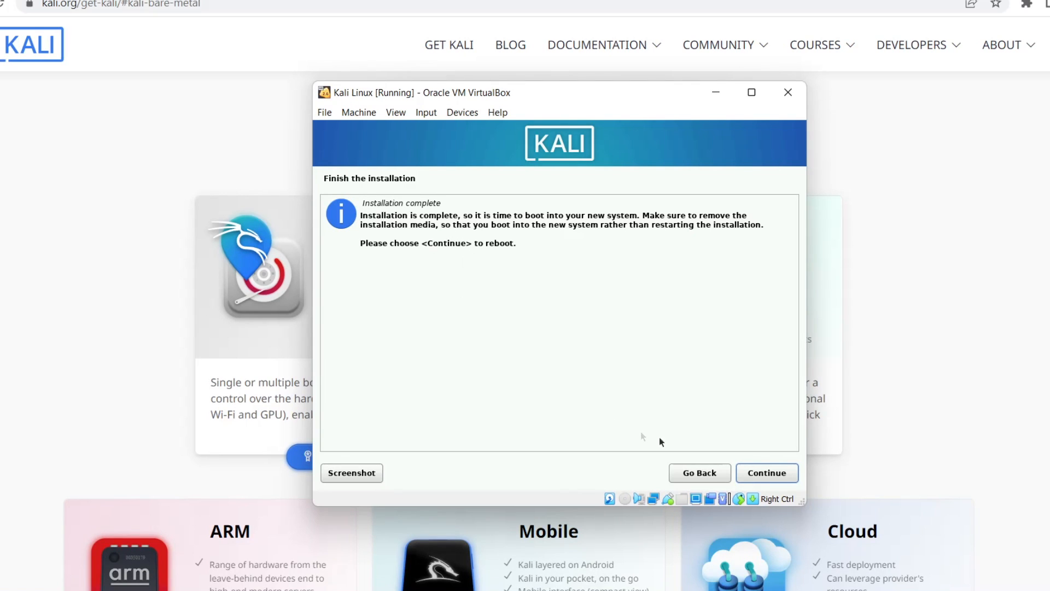
# - Restart into the installed Kali system and log in as kali with the account password
pyautogui.press('Return')
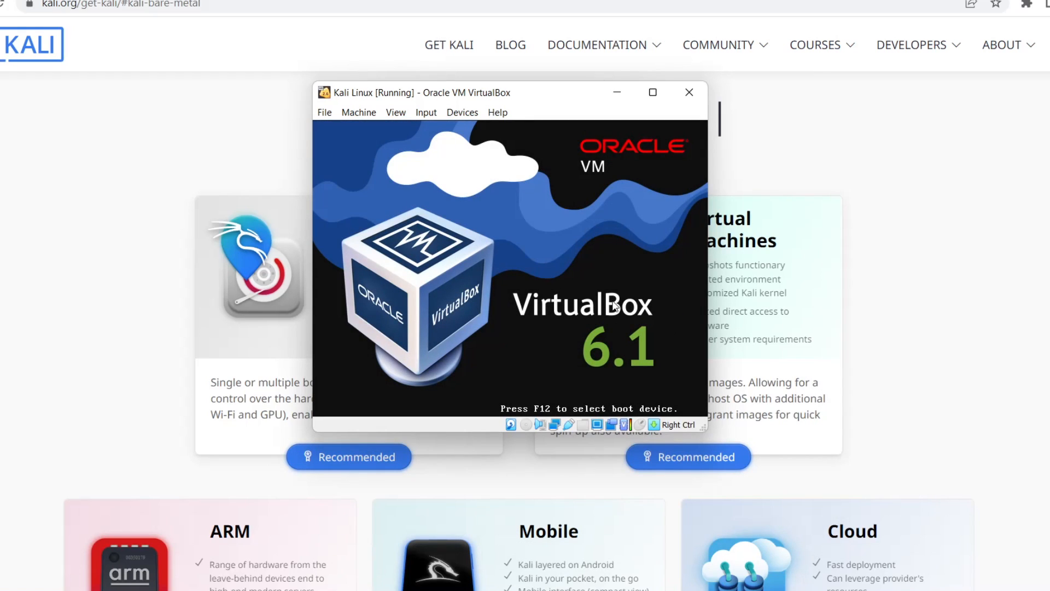
pyautogui.press('Return')
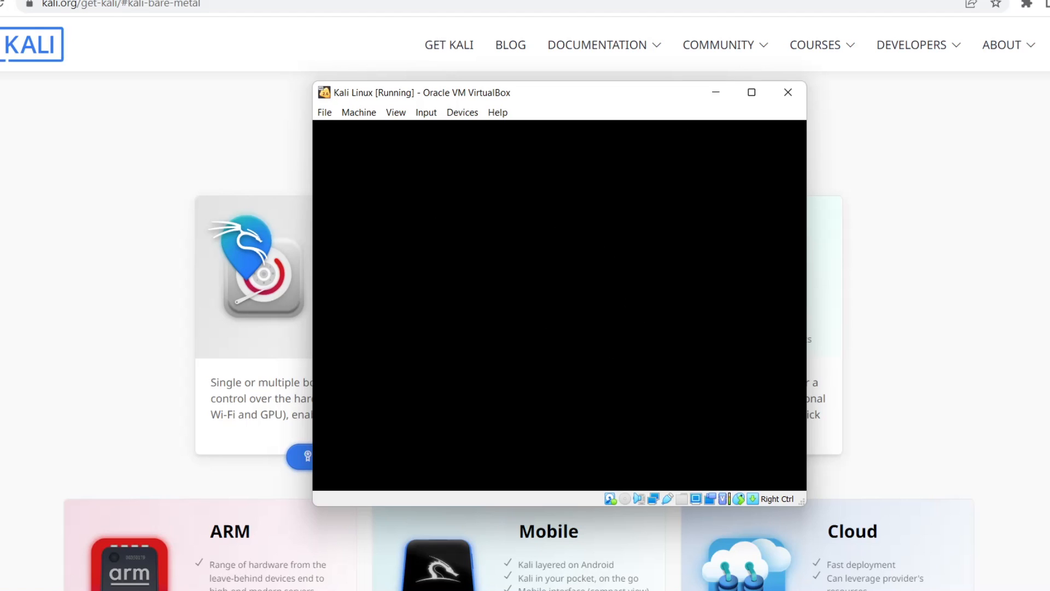
pyautogui.write('ksl')
pyautogui.press('Return')
pyautogui.press('Num_Lock')
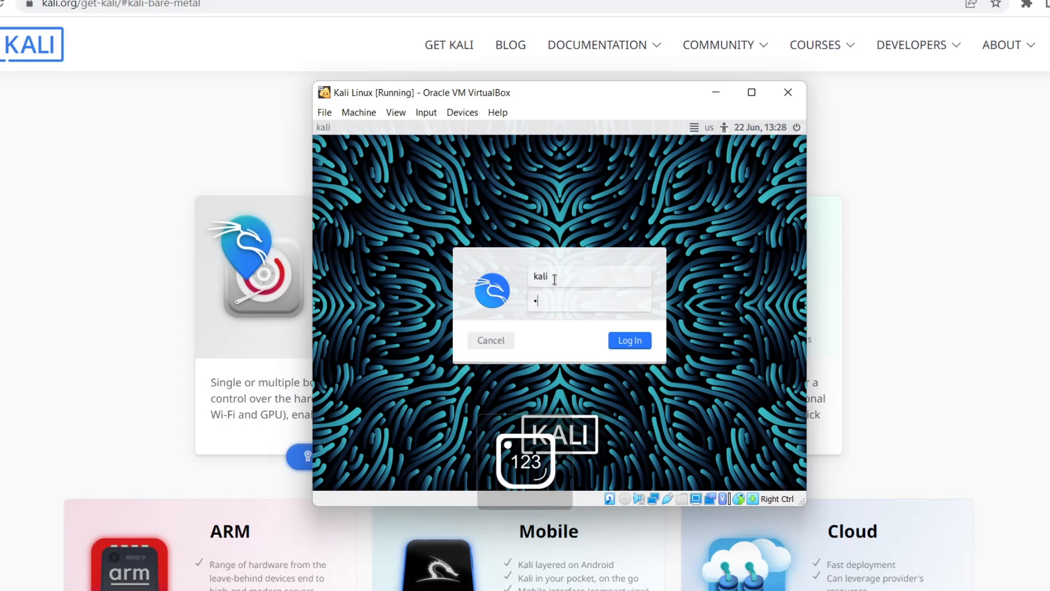
pyautogui.press('Return')
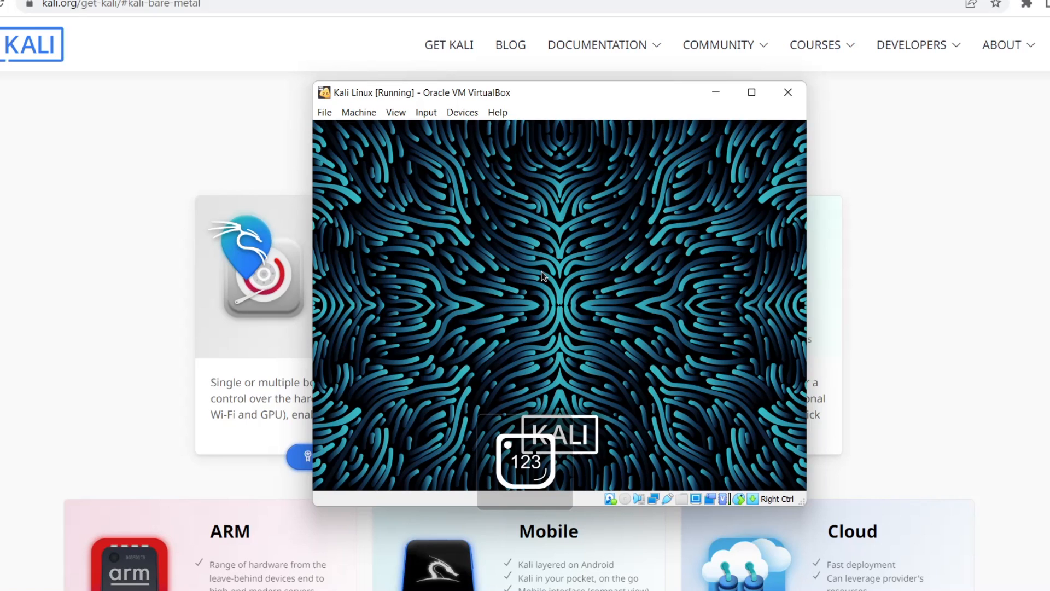